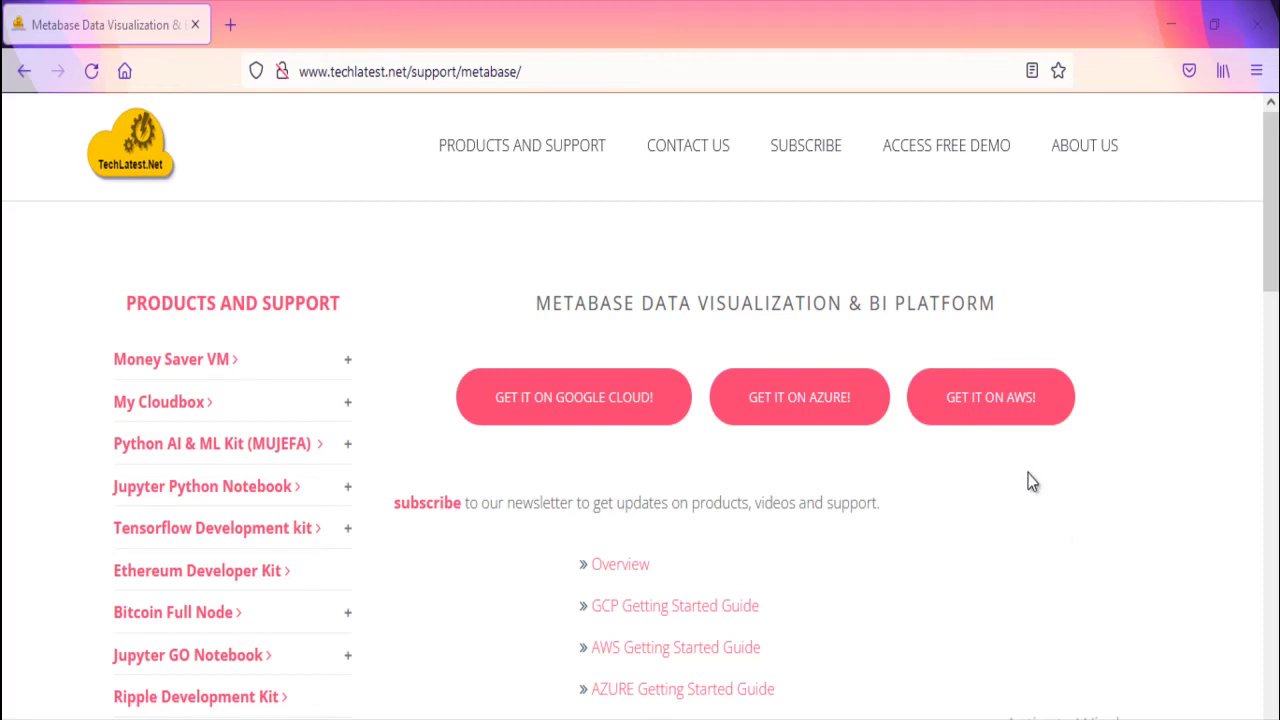
- Scroll the TechLatest Metabase support page before switching to the Metabase server's login page
{"action": "mouse_move", "coordinate": [1272, 218]}
{"action": "left_mouse_down"}
{"action": "mouse_move", "coordinate": [1275, 368]}
{"action": "mouse_move", "coordinate": [1270, 238]}
{"action": "left_mouse_up"}
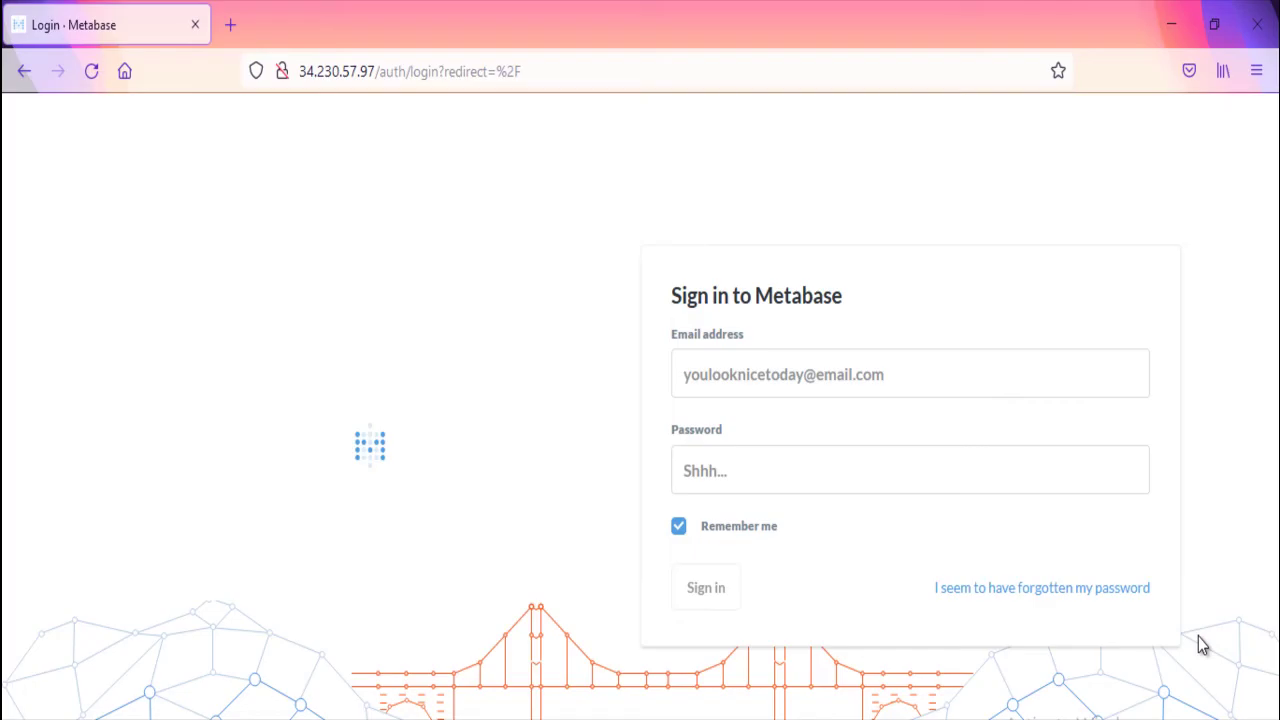
- Sign in with the admin email and password, then start a new question
{"action": "left_click", "coordinate": [775, 375]}
{"action": "type", "text": "admin@email.com"}
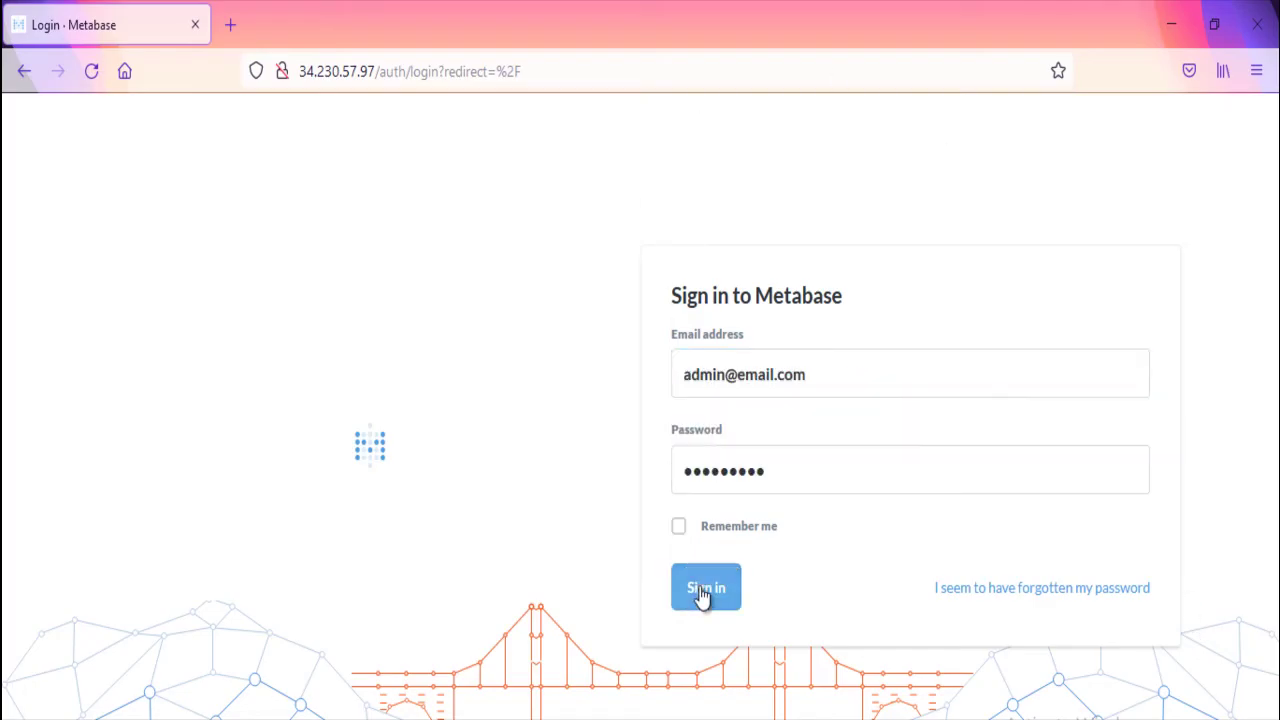
{"action": "left_click", "coordinate": [702, 590]}
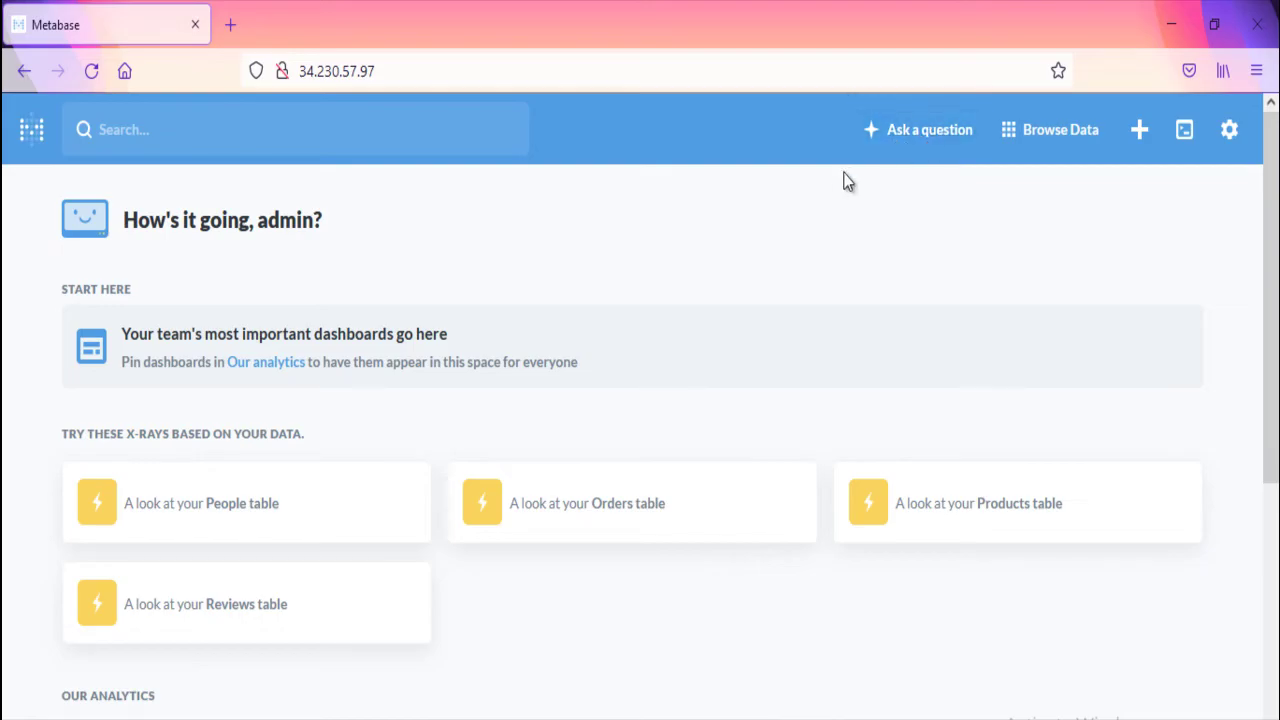
{"action": "left_click", "coordinate": [920, 140]}
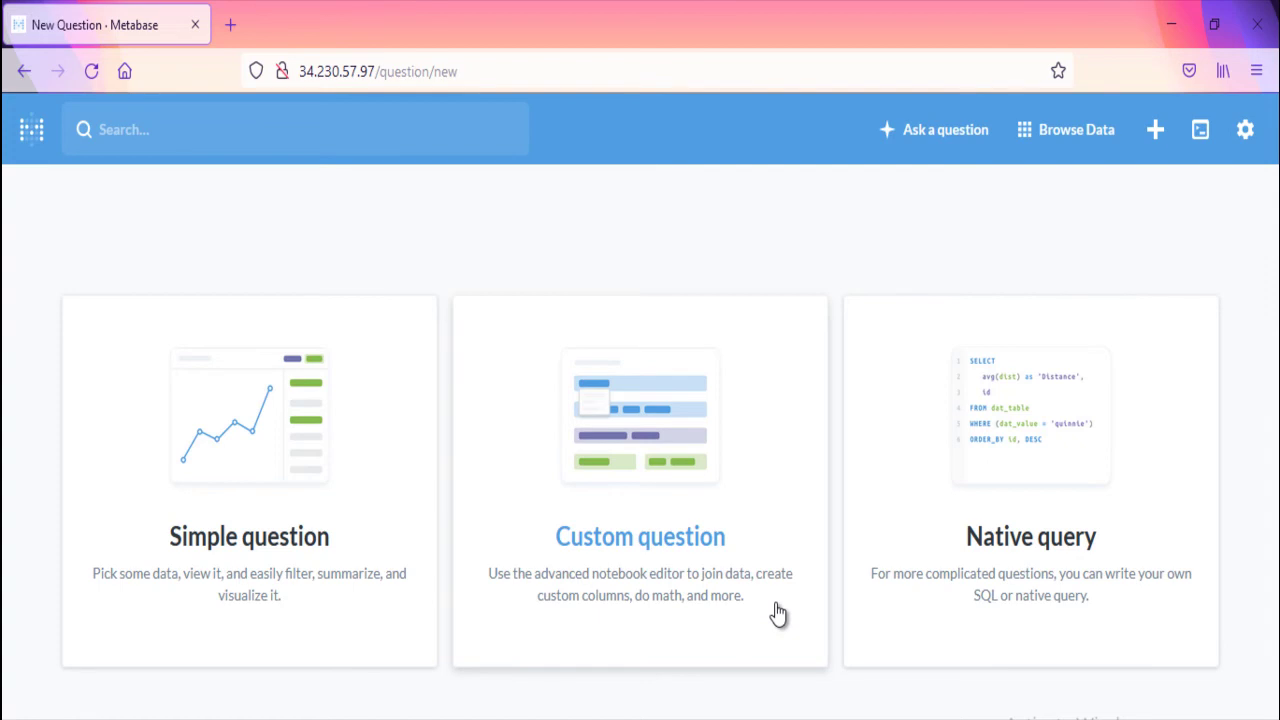
- Build a simple People question filtered to City is Rye and summarize it
{"action": "left_click", "coordinate": [293, 460]}
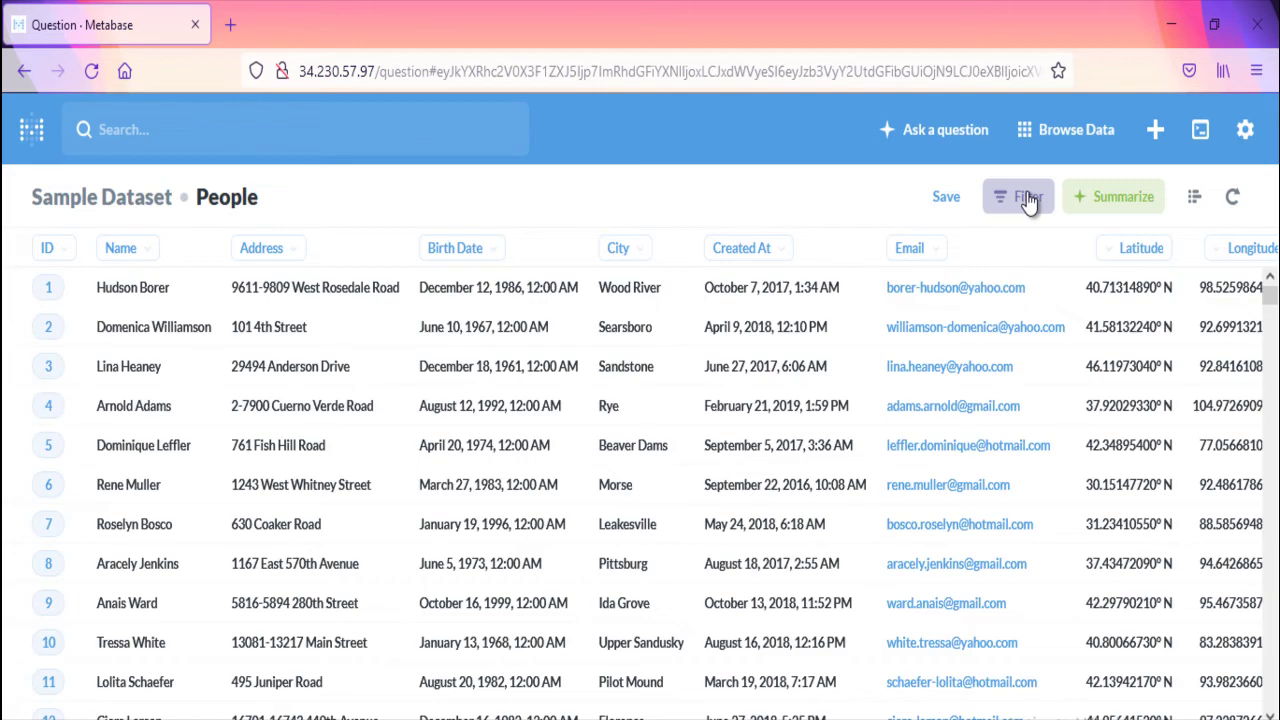
{"action": "left_click", "coordinate": [1028, 198]}
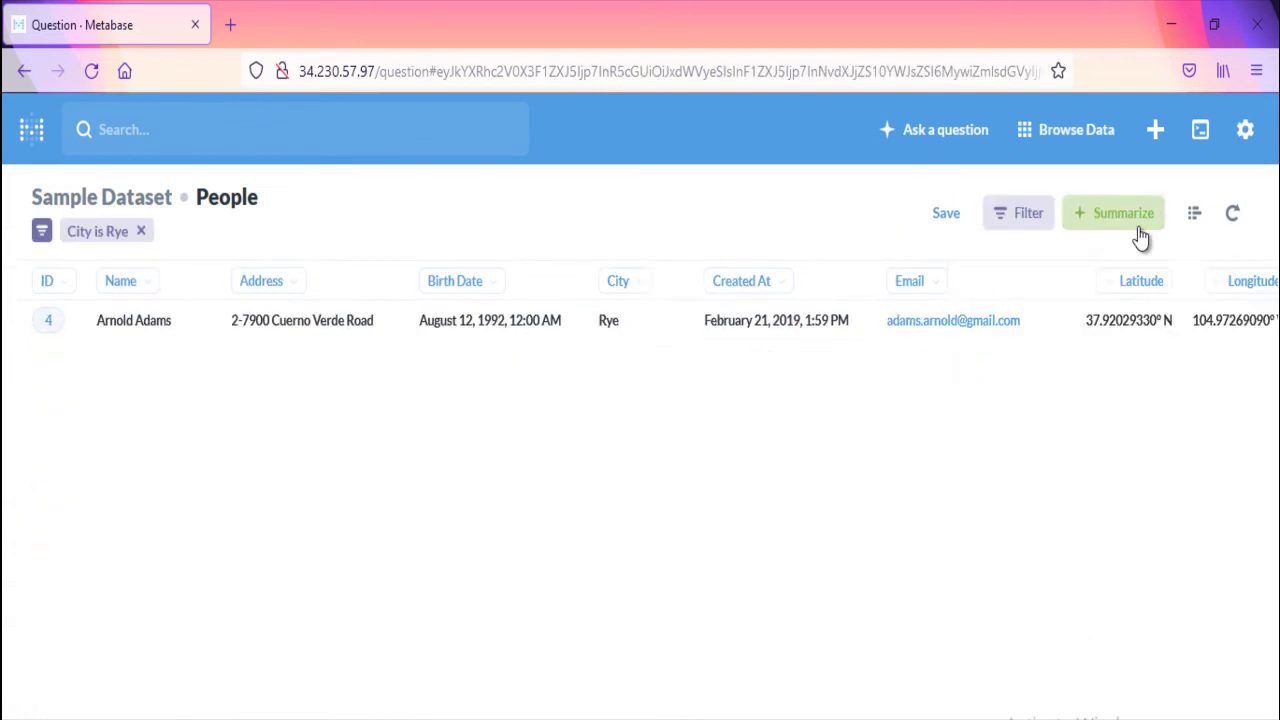
{"action": "left_click", "coordinate": [1138, 228]}
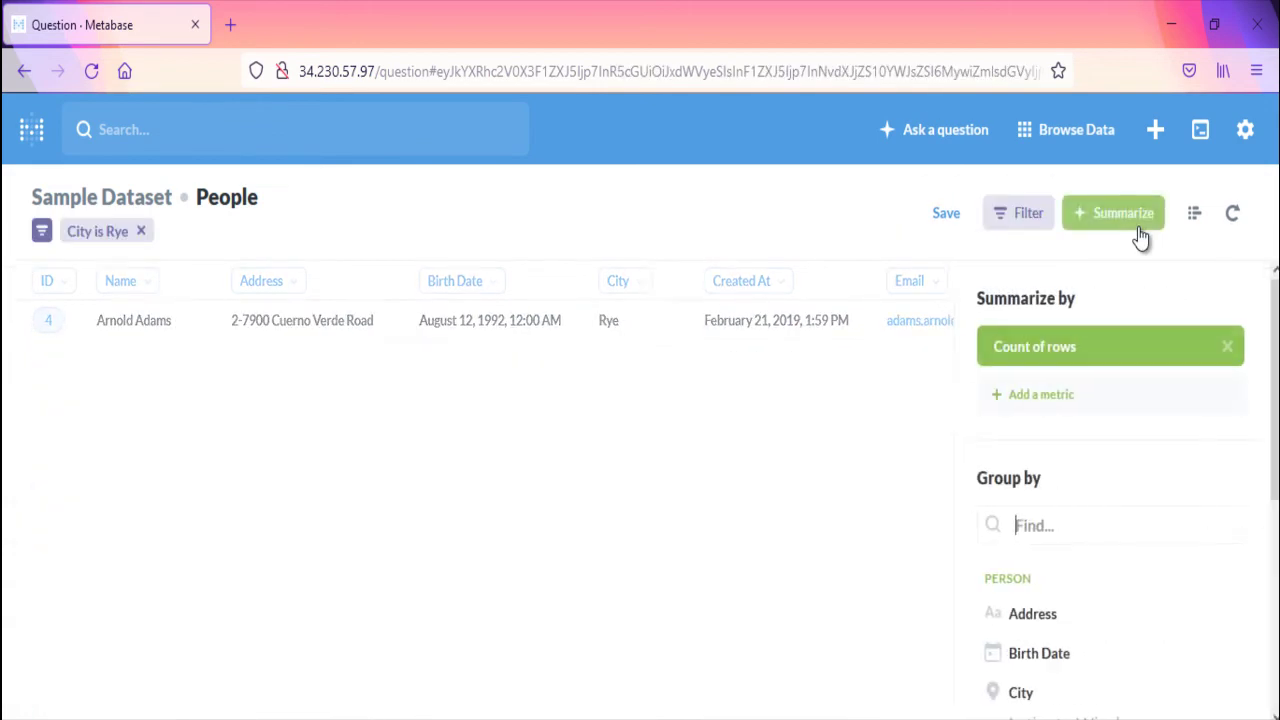
- Build a custom Orders question with a quantity filter and row count, shown as a chart
{"action": "left_click", "coordinate": [705, 421]}
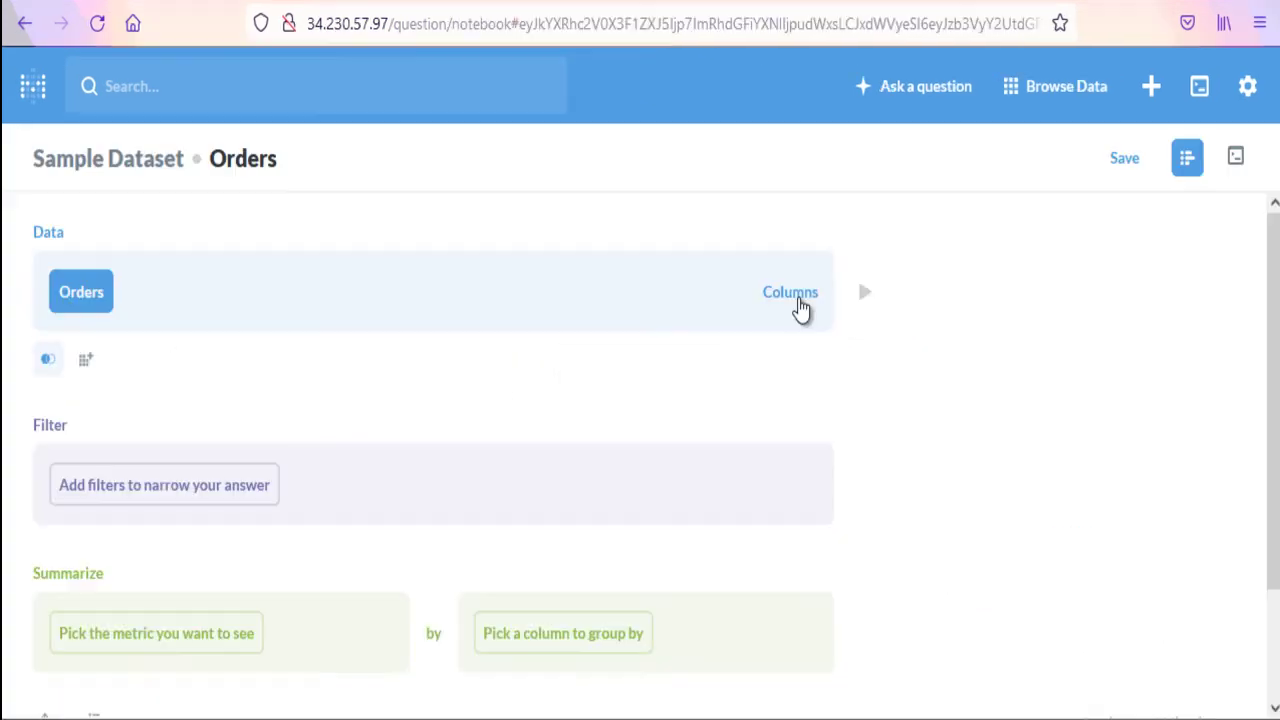
{"action": "left_click", "coordinate": [800, 309]}
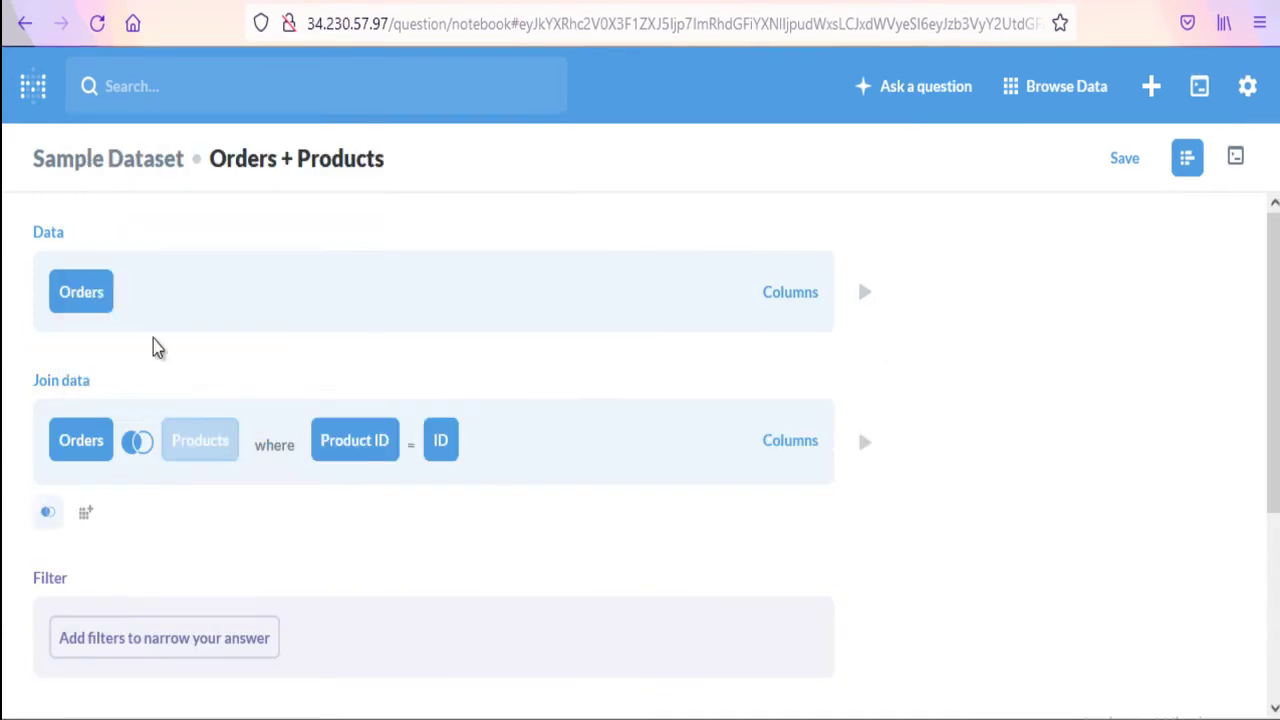
{"action": "scroll", "coordinate": [580, 591], "scroll_direction": "down", "scroll_amount": 5}
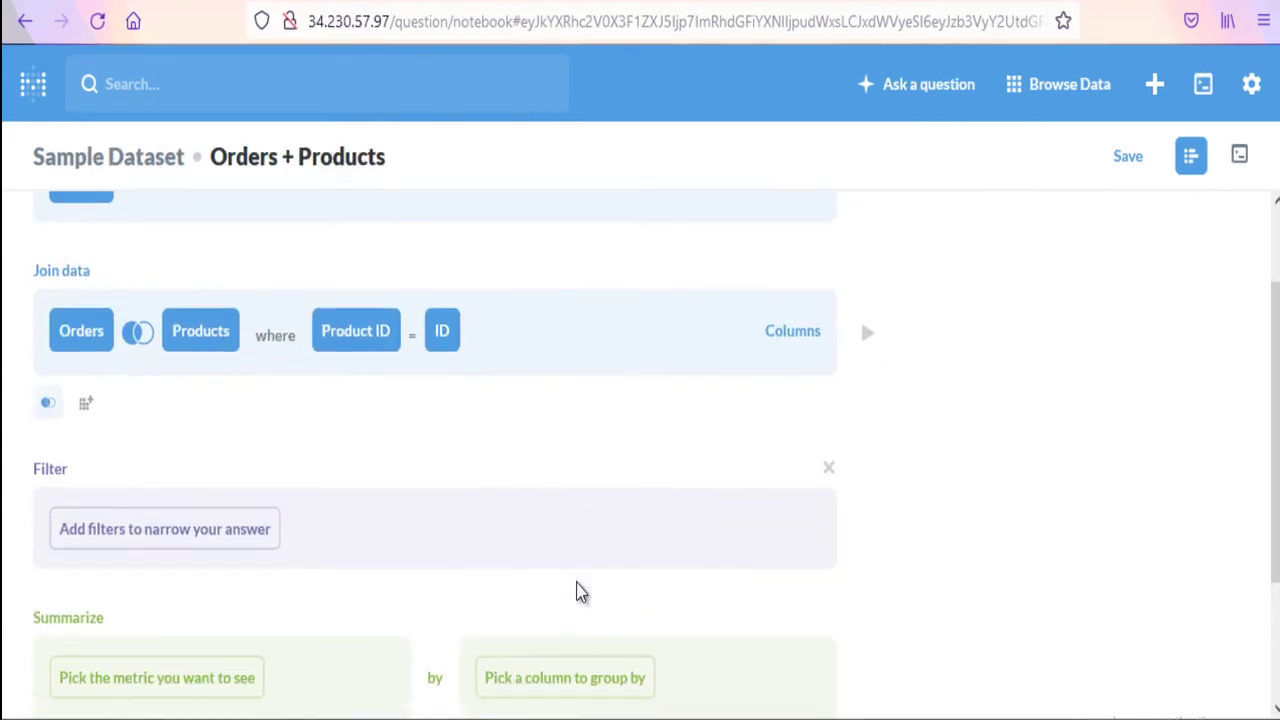
{"action": "left_click", "coordinate": [195, 368]}
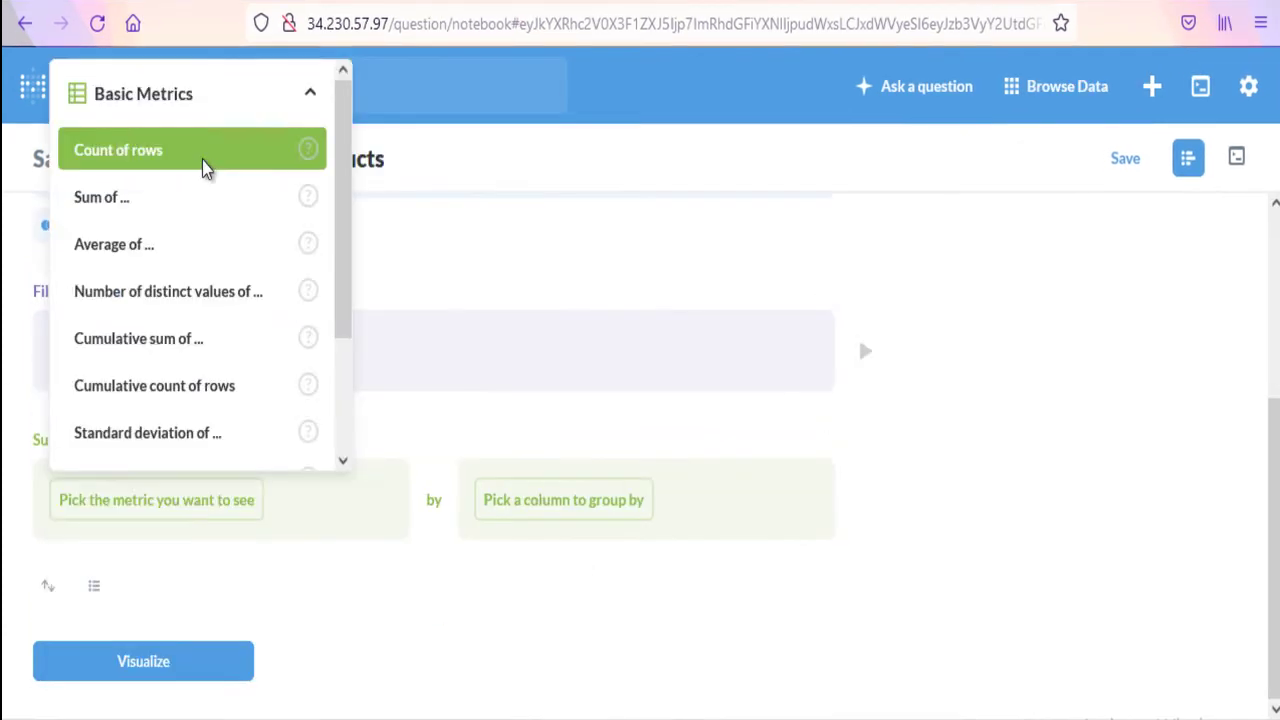
{"action": "left_click", "coordinate": [203, 160]}
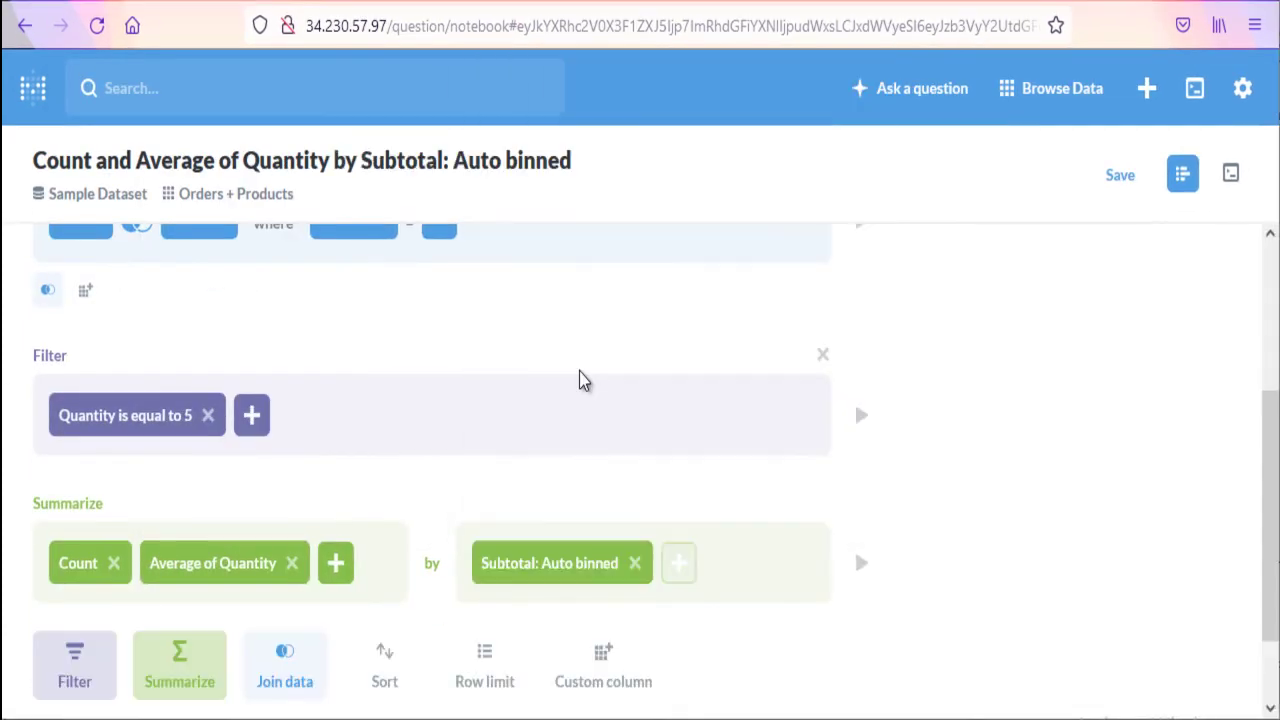
{"action": "scroll", "coordinate": [583, 380], "scroll_direction": "down", "scroll_amount": 2}
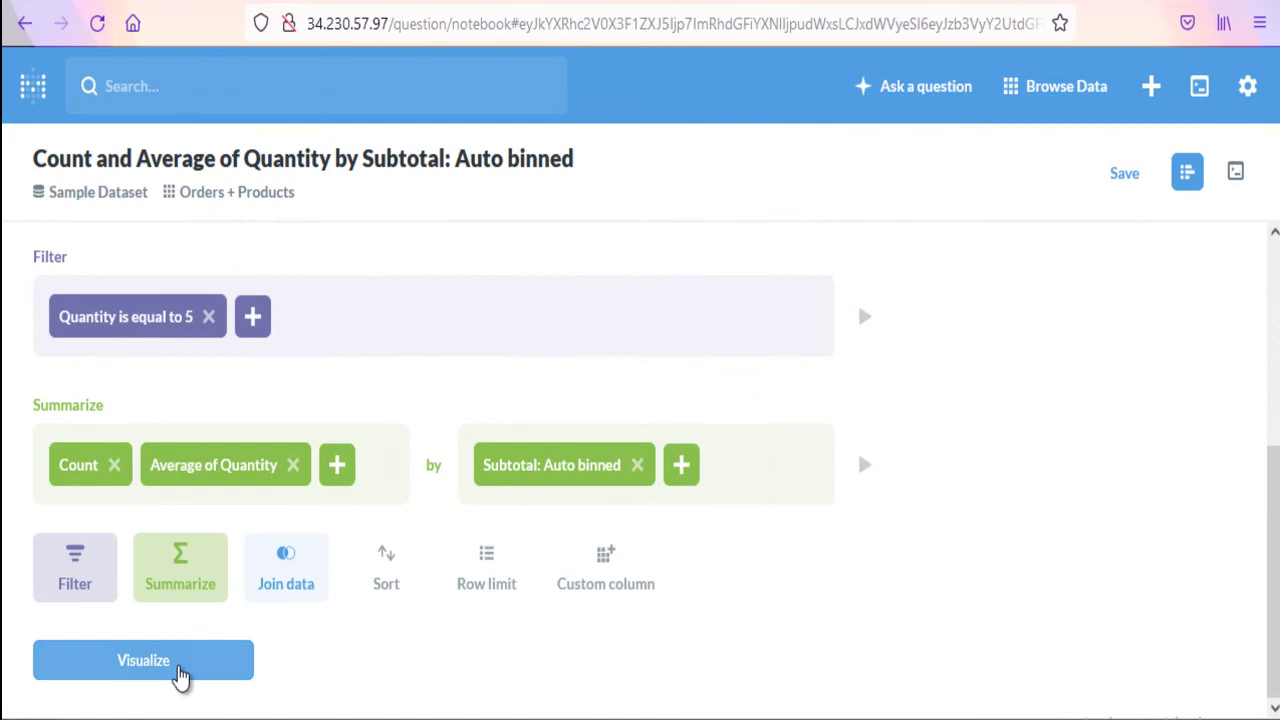
{"action": "left_click", "coordinate": [177, 677]}
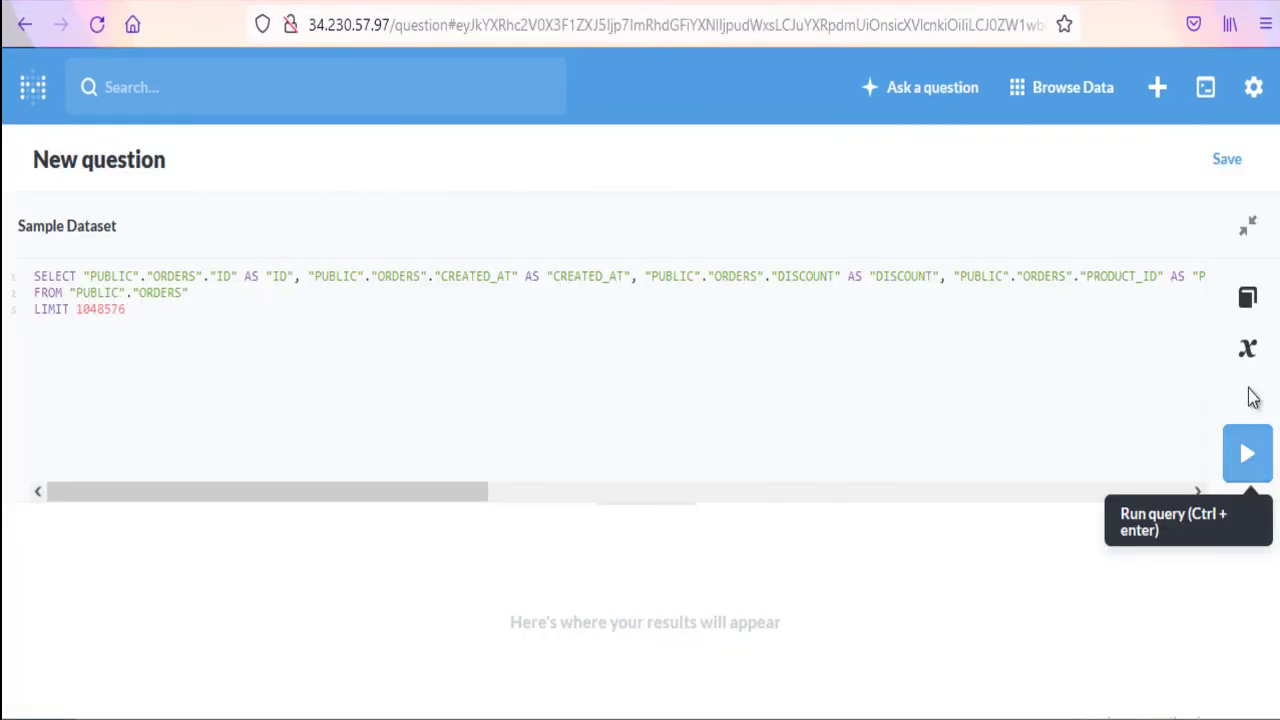
- Run a native SQL query on Orders, choose its visualization, then begin saving the People question
{"action": "left_click", "coordinate": [1249, 302]}
{"action": "left_click", "coordinate": [894, 303]}
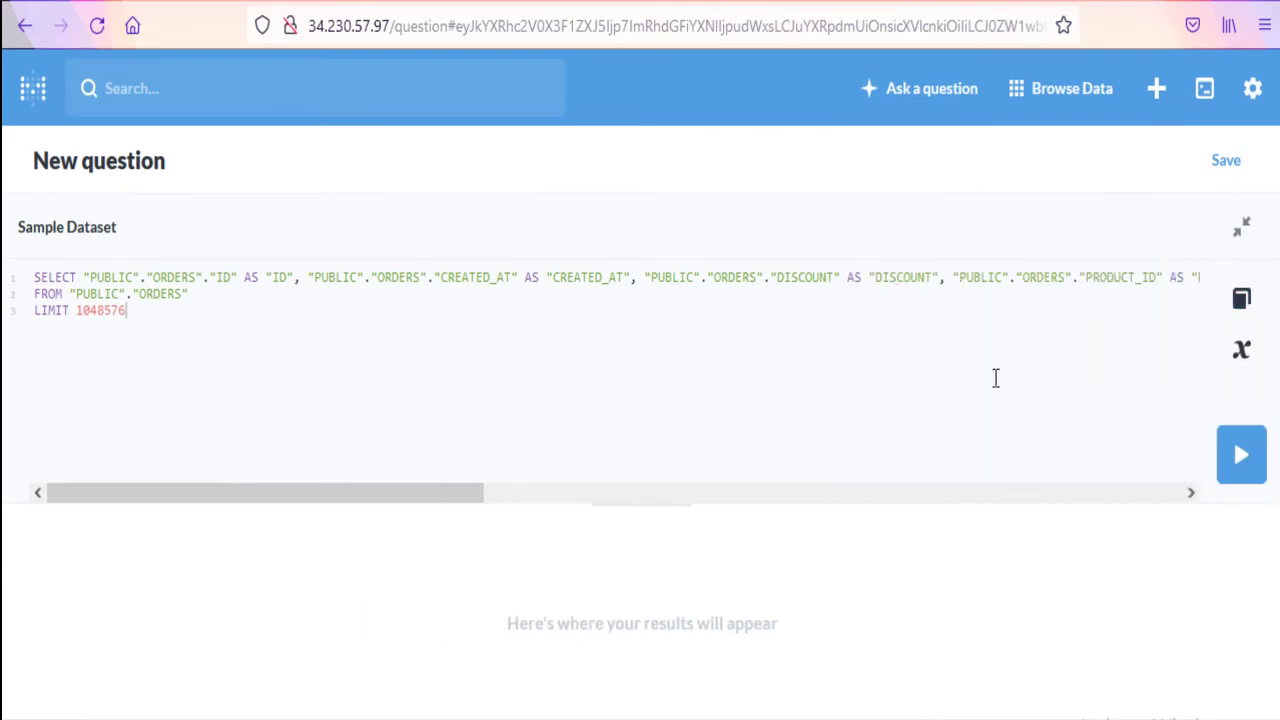
{"action": "left_click", "coordinate": [1241, 455]}
{"action": "left_click", "coordinate": [63, 691]}
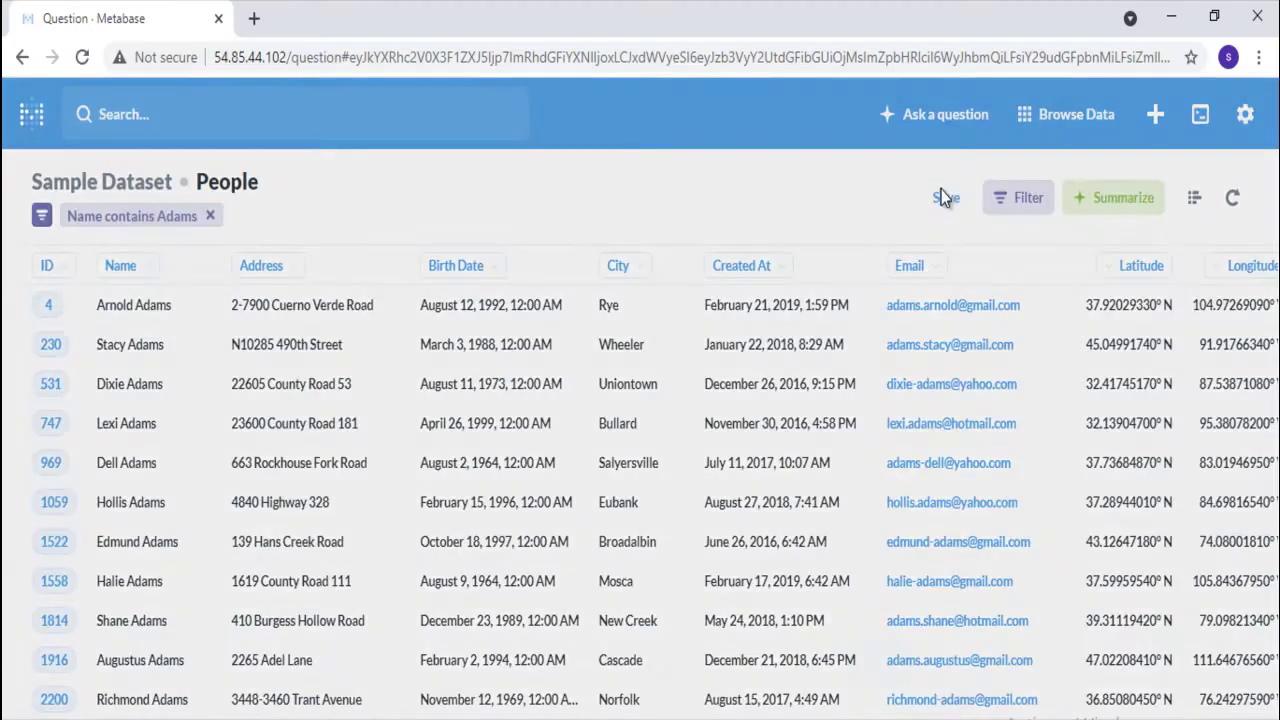
{"action": "left_click", "coordinate": [943, 194]}
- Save the question as 'Name contains Adams' in the admin's personal collection
{"action": "left_click", "coordinate": [613, 357]}
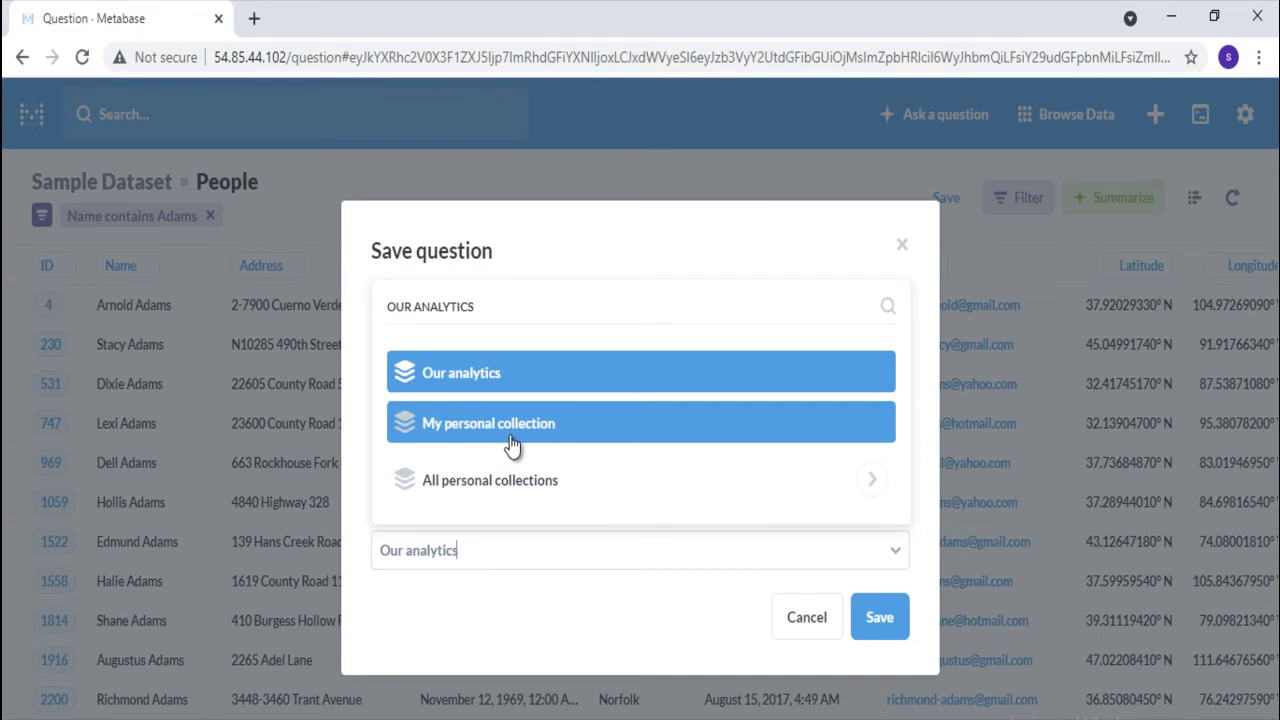
{"action": "left_click", "coordinate": [509, 449]}
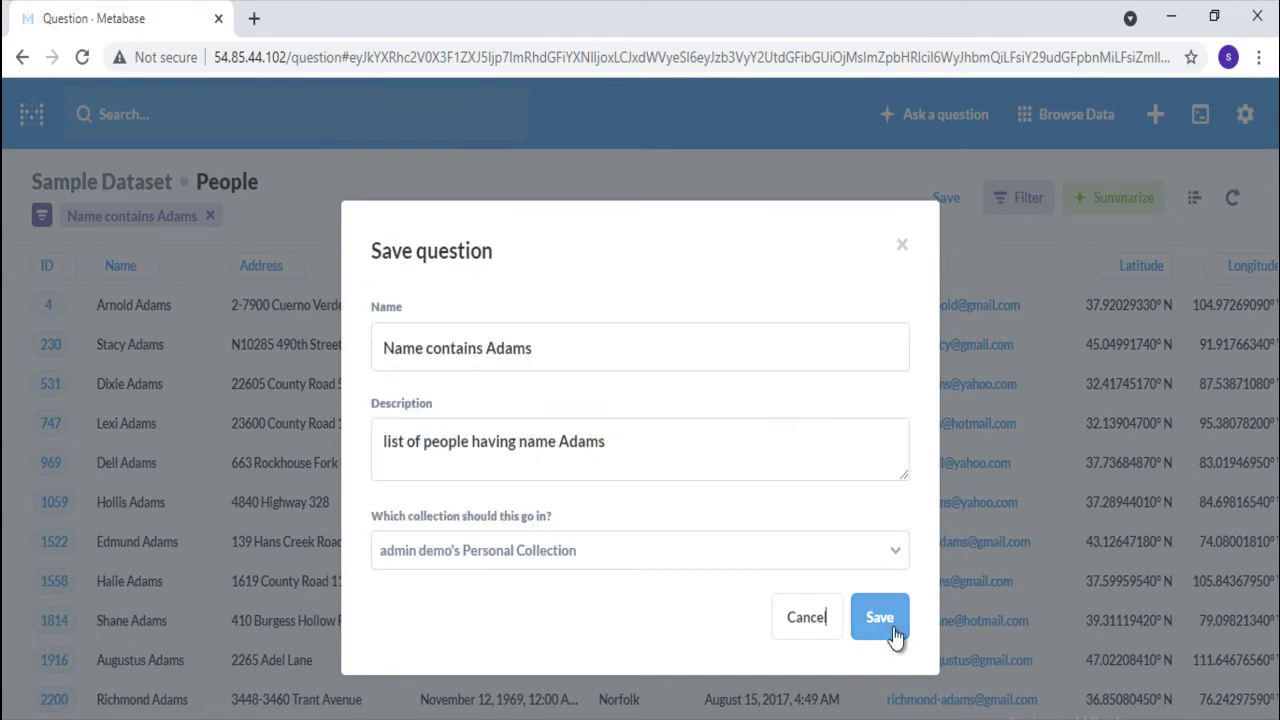
{"action": "left_click", "coordinate": [893, 628]}
- Add it to a new 'public-table demo' dashboard in the personal collection and view sharing options
{"action": "left_click", "coordinate": [479, 452]}
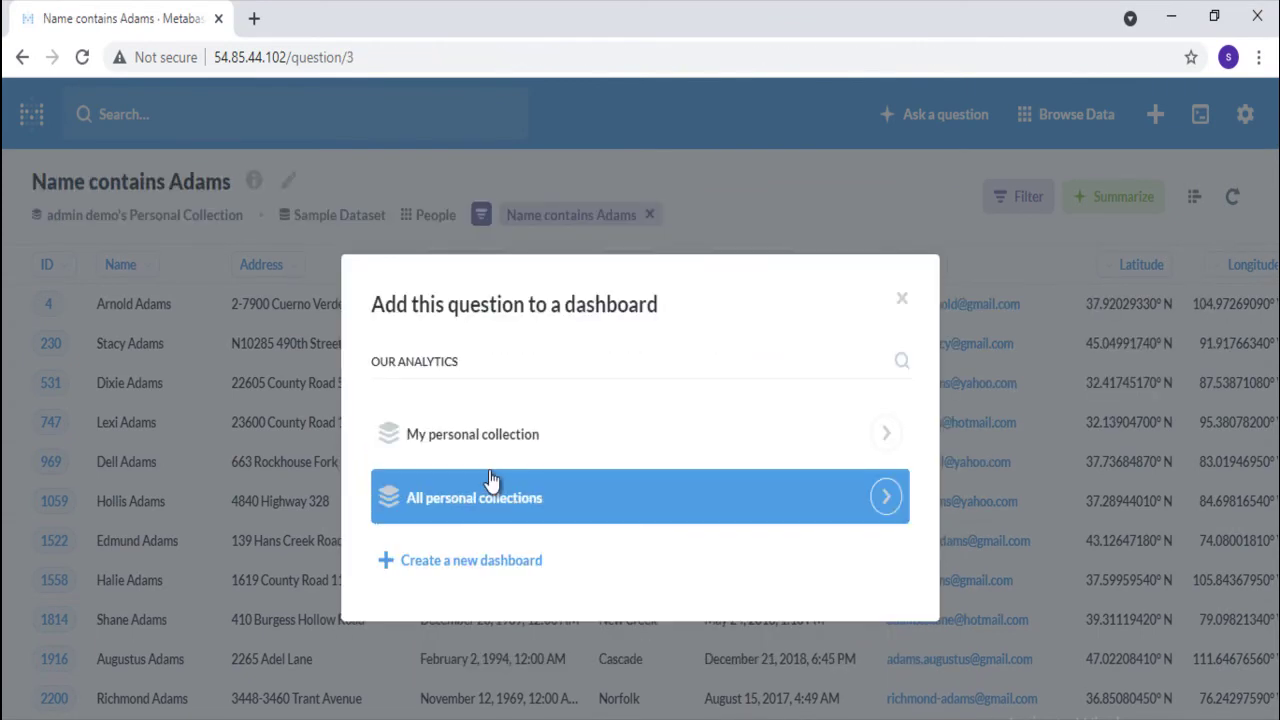
{"action": "left_click", "coordinate": [490, 482]}
{"action": "left_click", "coordinate": [514, 400]}
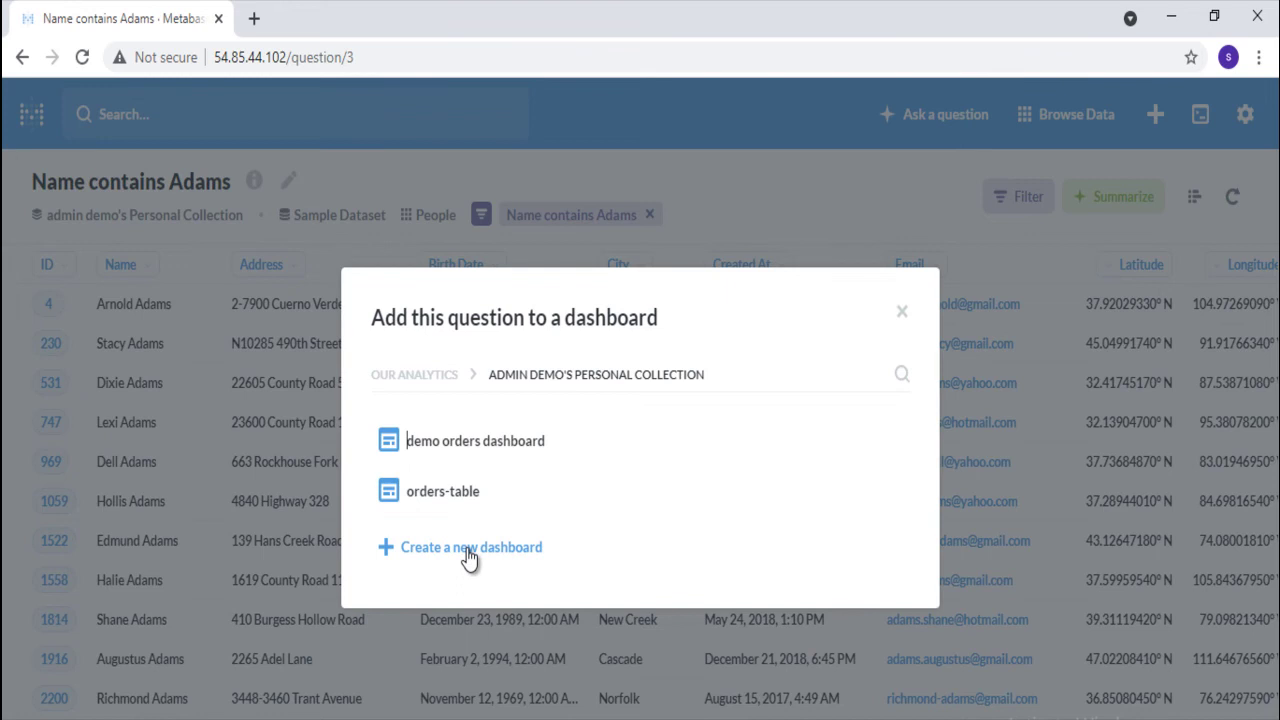
{"action": "left_click", "coordinate": [466, 560]}
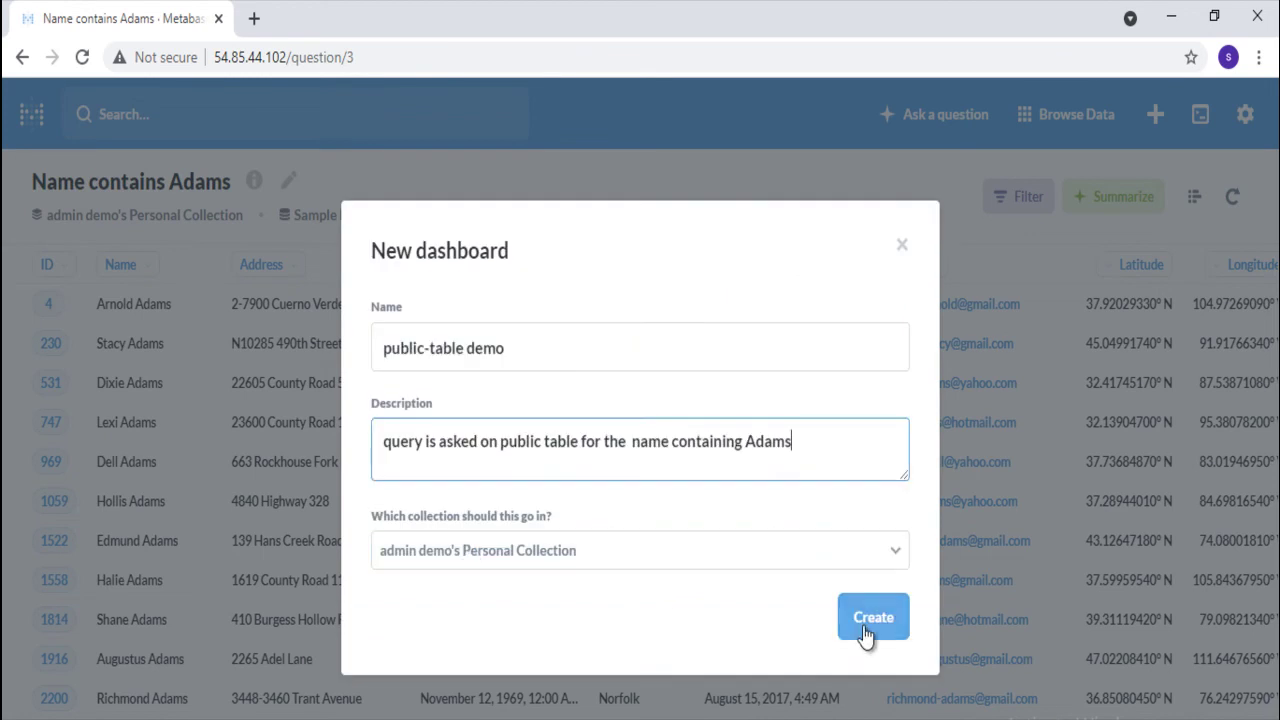
{"action": "left_click", "coordinate": [866, 626]}
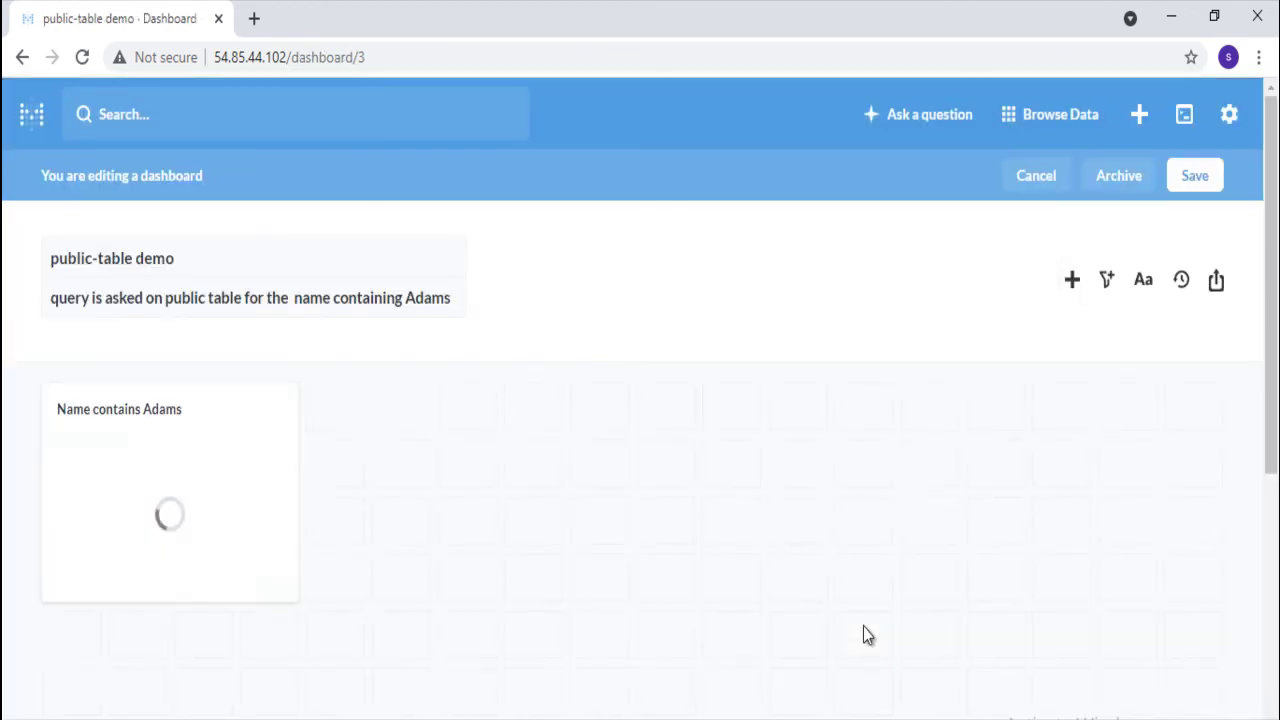
{"action": "left_click", "coordinate": [1217, 284]}
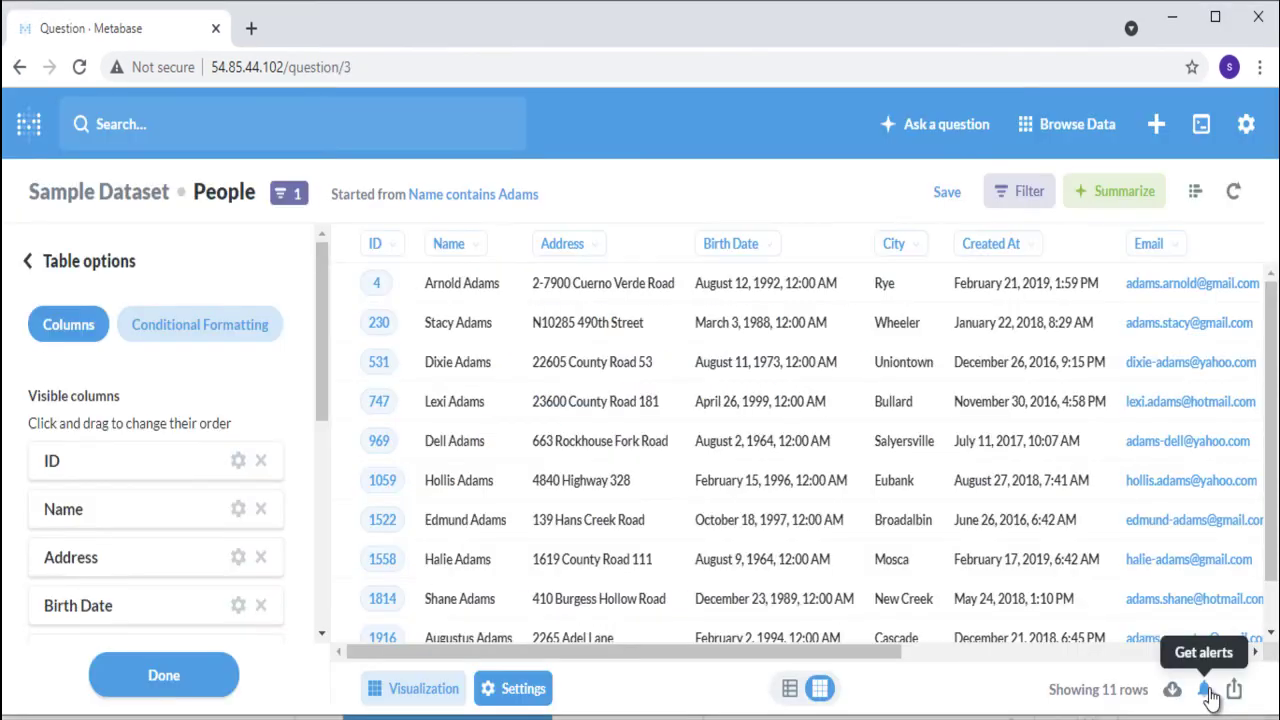
- From the question's alert bell, open email settings and fill the SMTP port, username and password fields
{"action": "left_click", "coordinate": [1206, 690]}
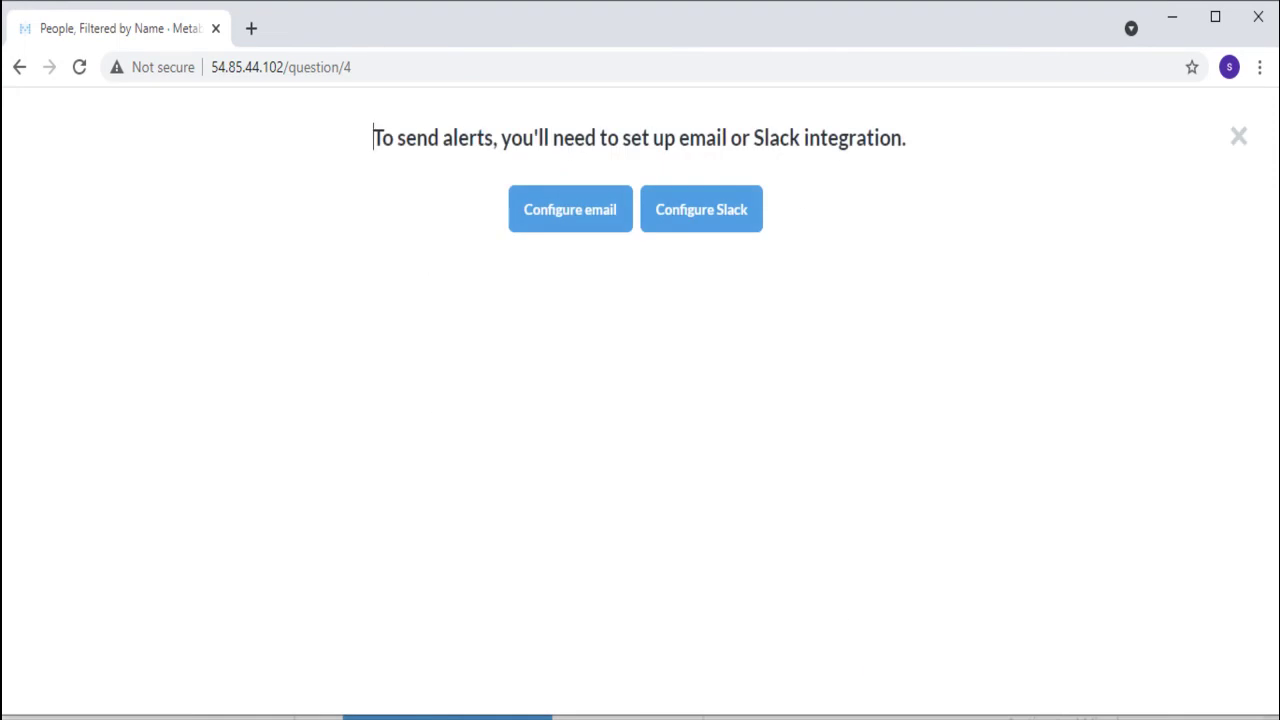
{"action": "left_click", "coordinate": [593, 221]}
{"action": "left_click", "coordinate": [454, 391]}
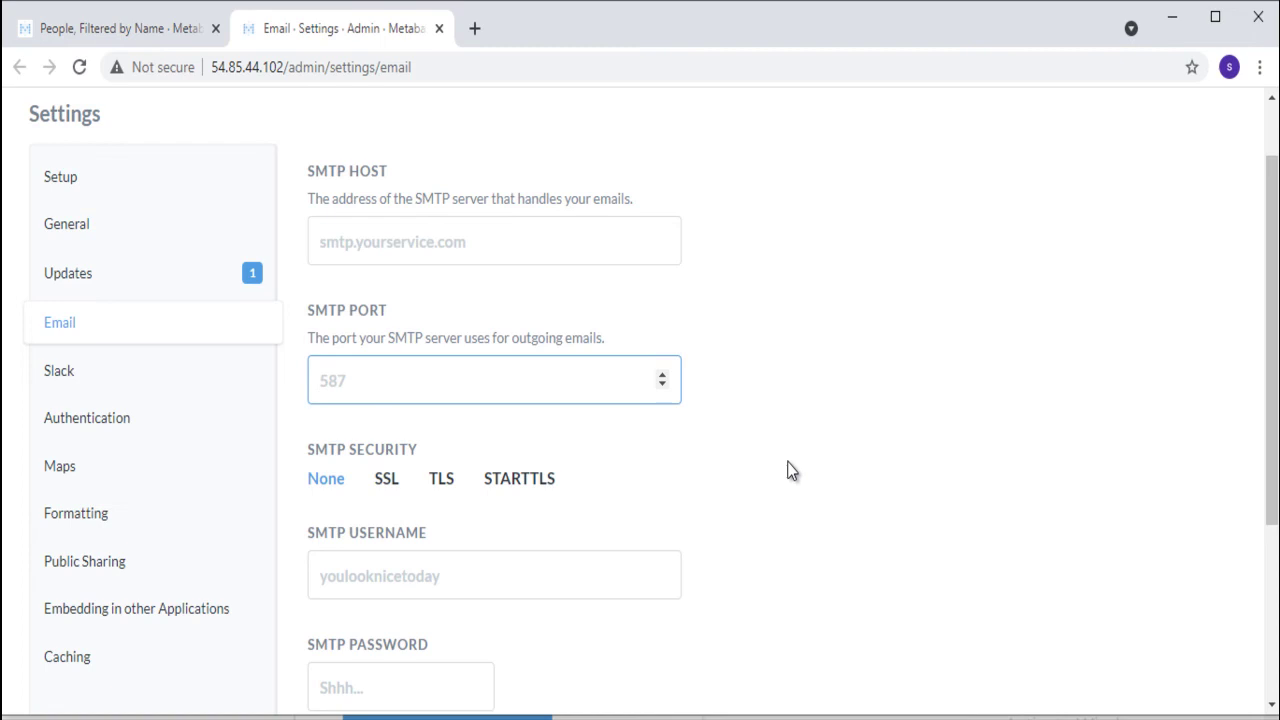
{"action": "scroll", "coordinate": [790, 470], "scroll_direction": "down", "scroll_amount": 3}
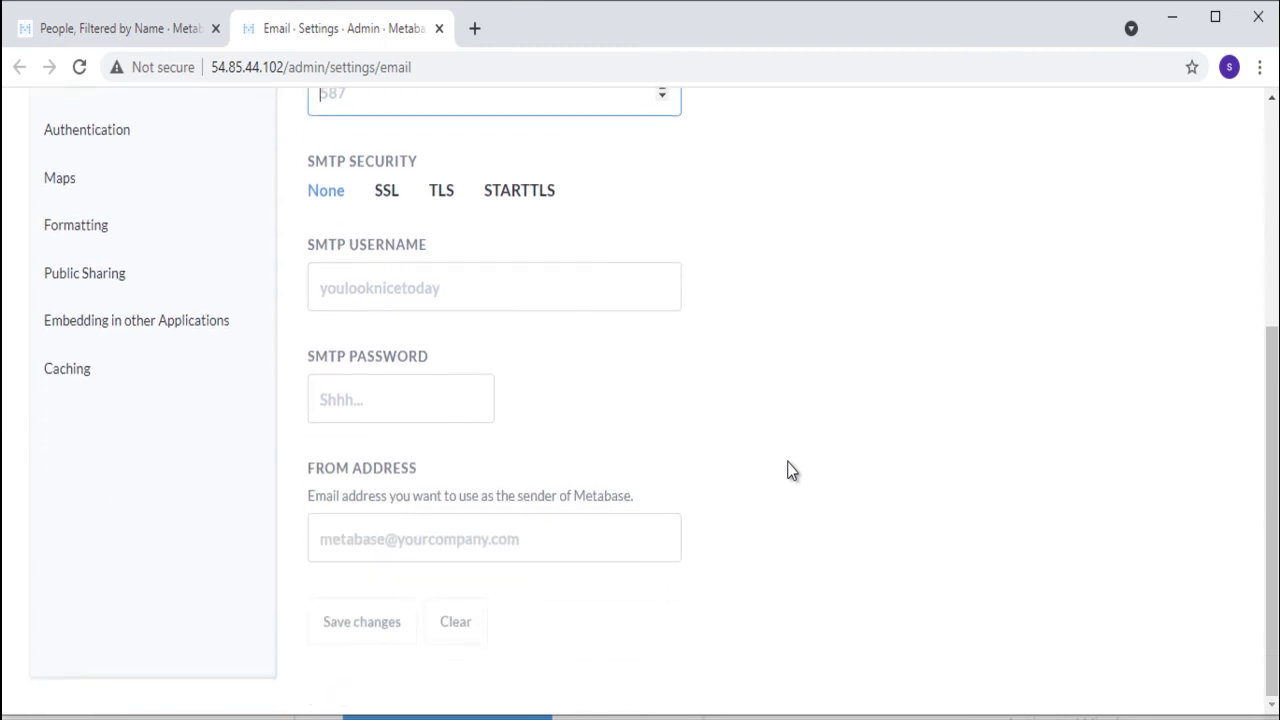
{"action": "left_click", "coordinate": [397, 292]}
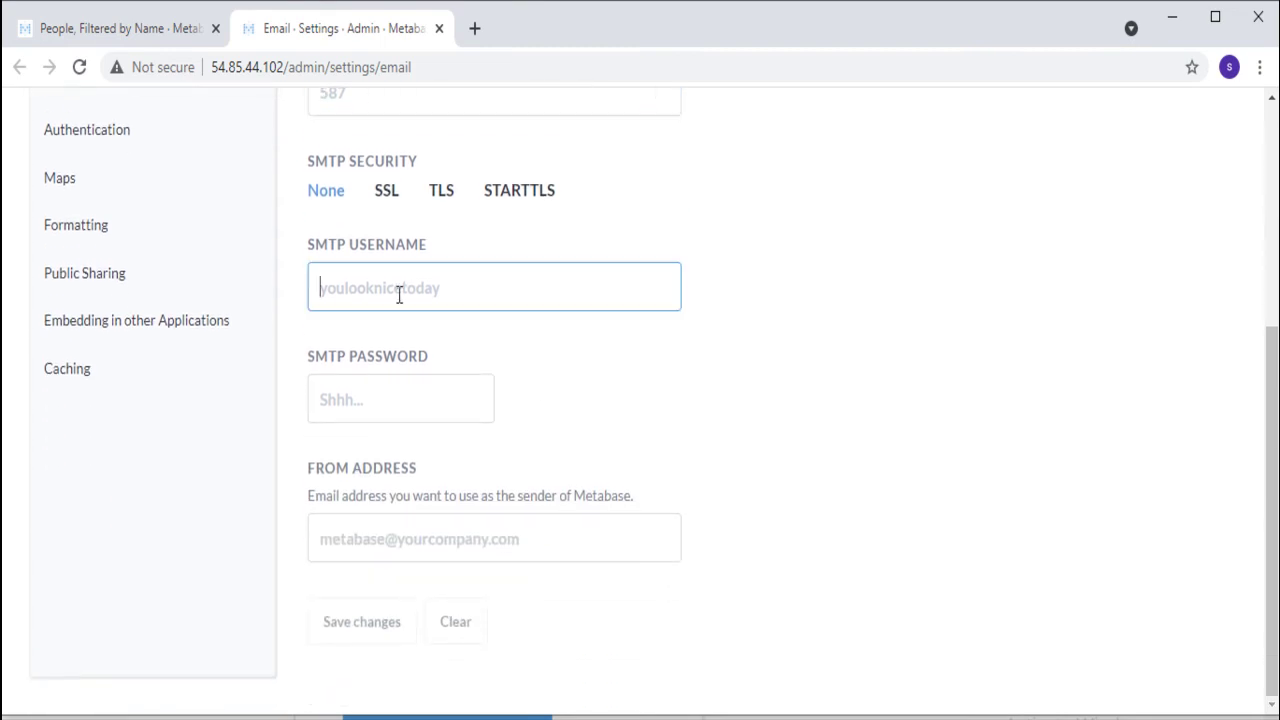
{"action": "left_click", "coordinate": [397, 392]}
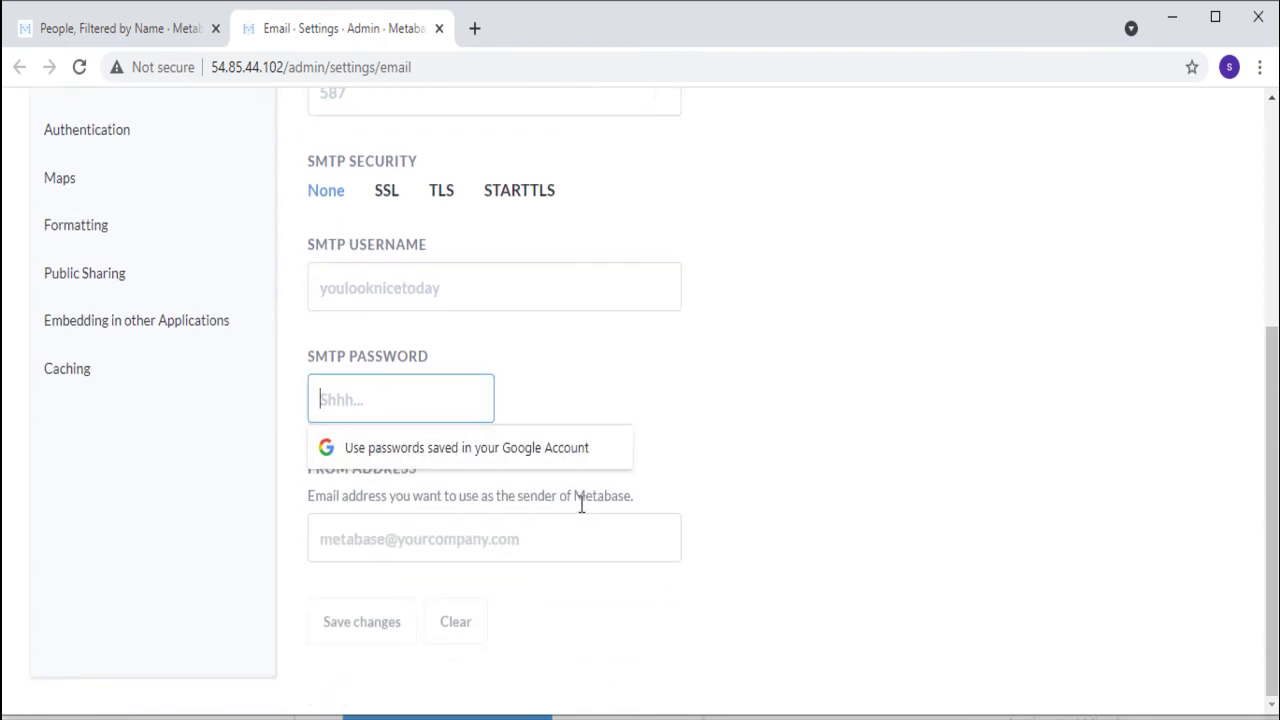
{"action": "left_click", "coordinate": [733, 444]}
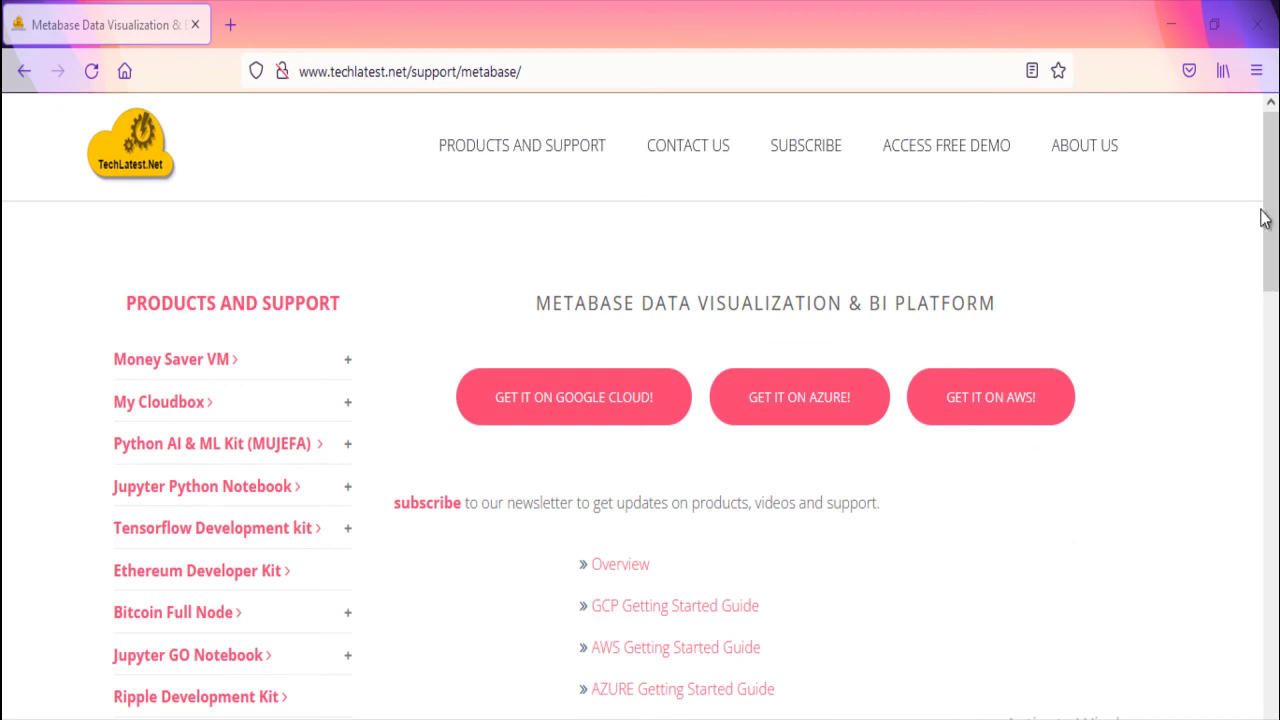
- Scroll through the TechLatest Metabase Data Visualization & BI Platform page and back to the top
{"action": "left_click_drag", "start_coordinate": [1266, 214], "coordinate": [1276, 472]}
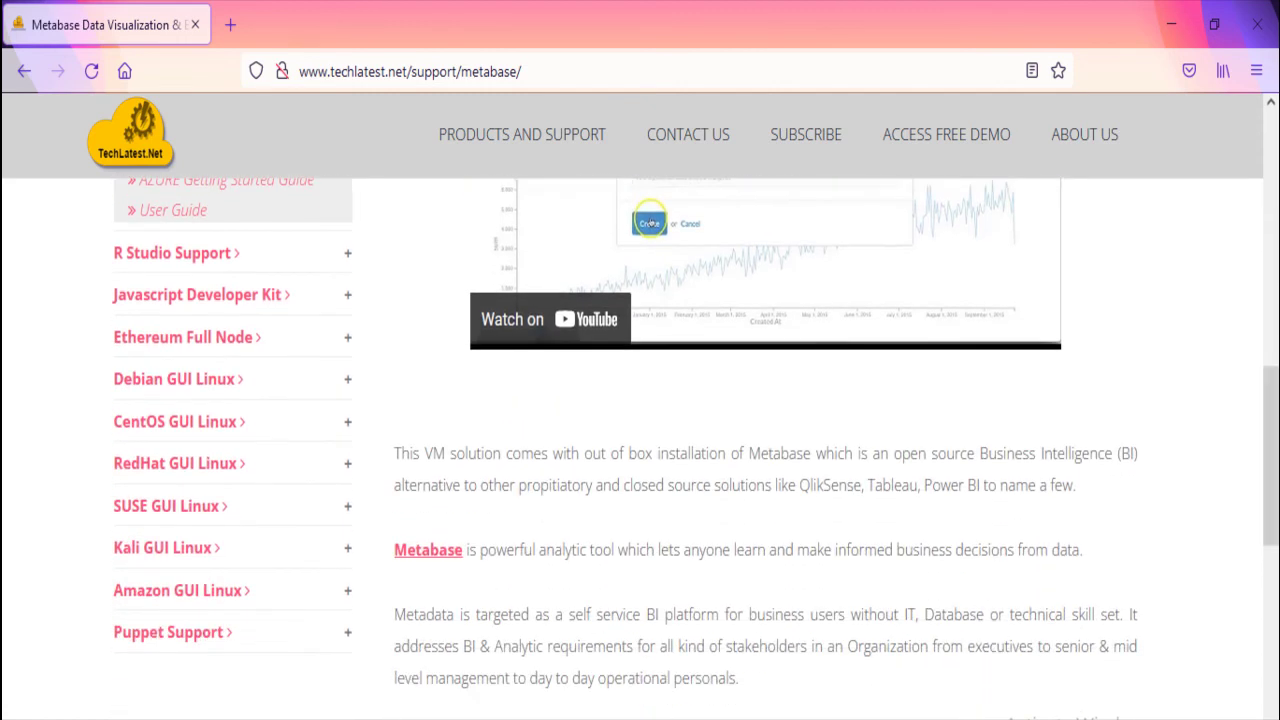
{"action": "scroll", "coordinate": [1276, 472], "scroll_direction": "down", "scroll_amount": 4}
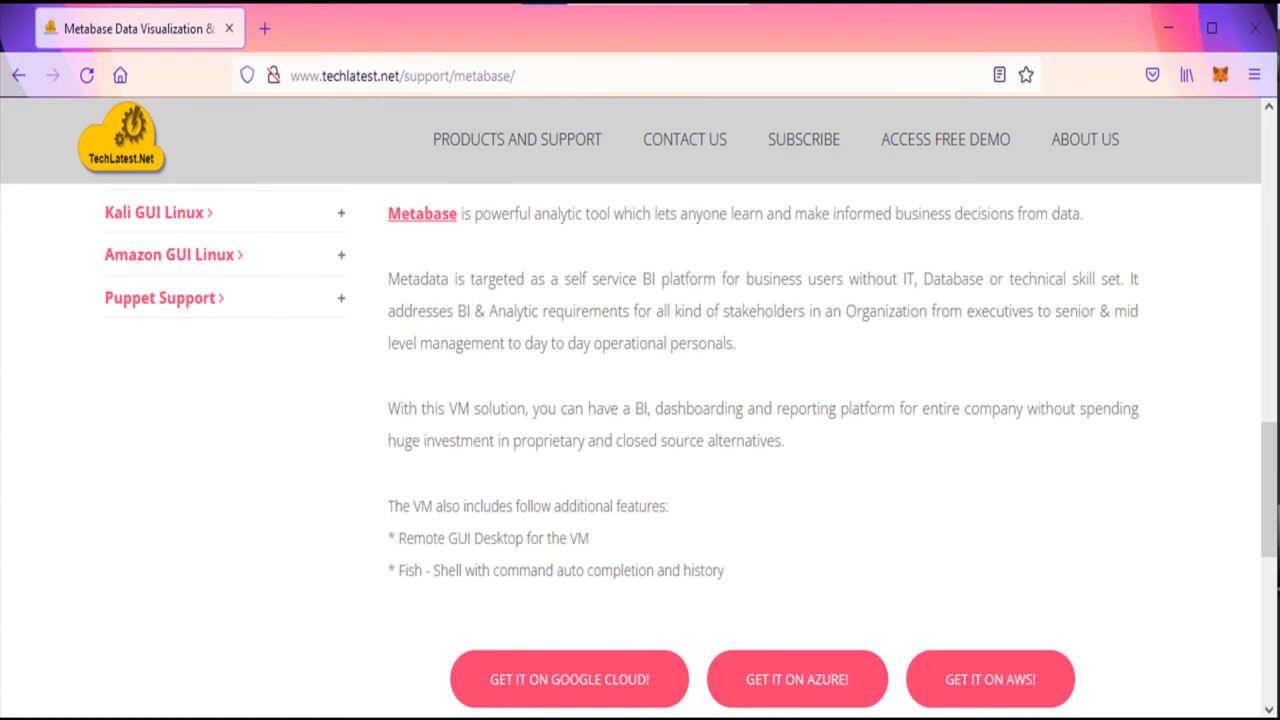
{"action": "scroll", "coordinate": [1276, 560], "scroll_direction": "down", "scroll_amount": 3}
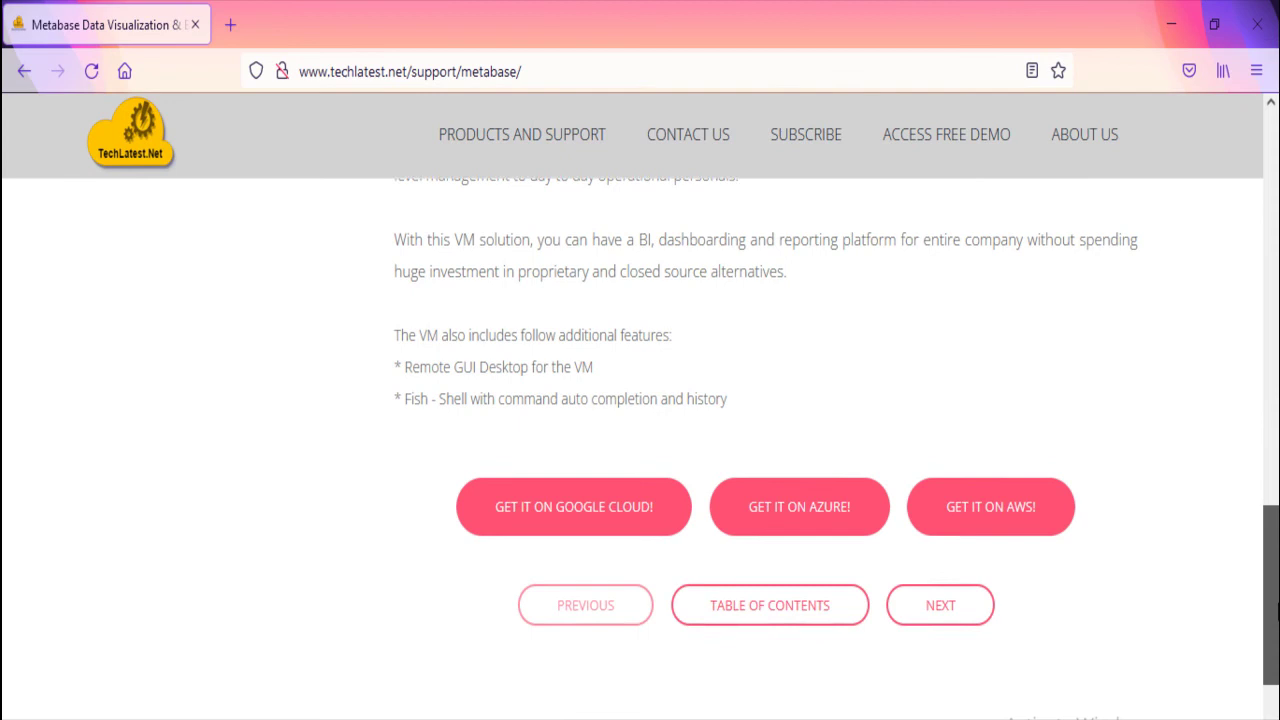
{"action": "scroll", "coordinate": [1277, 610], "scroll_direction": "down", "scroll_amount": 1}
{"action": "left_click_drag", "start_coordinate": [1276, 625], "coordinate": [1266, 134]}
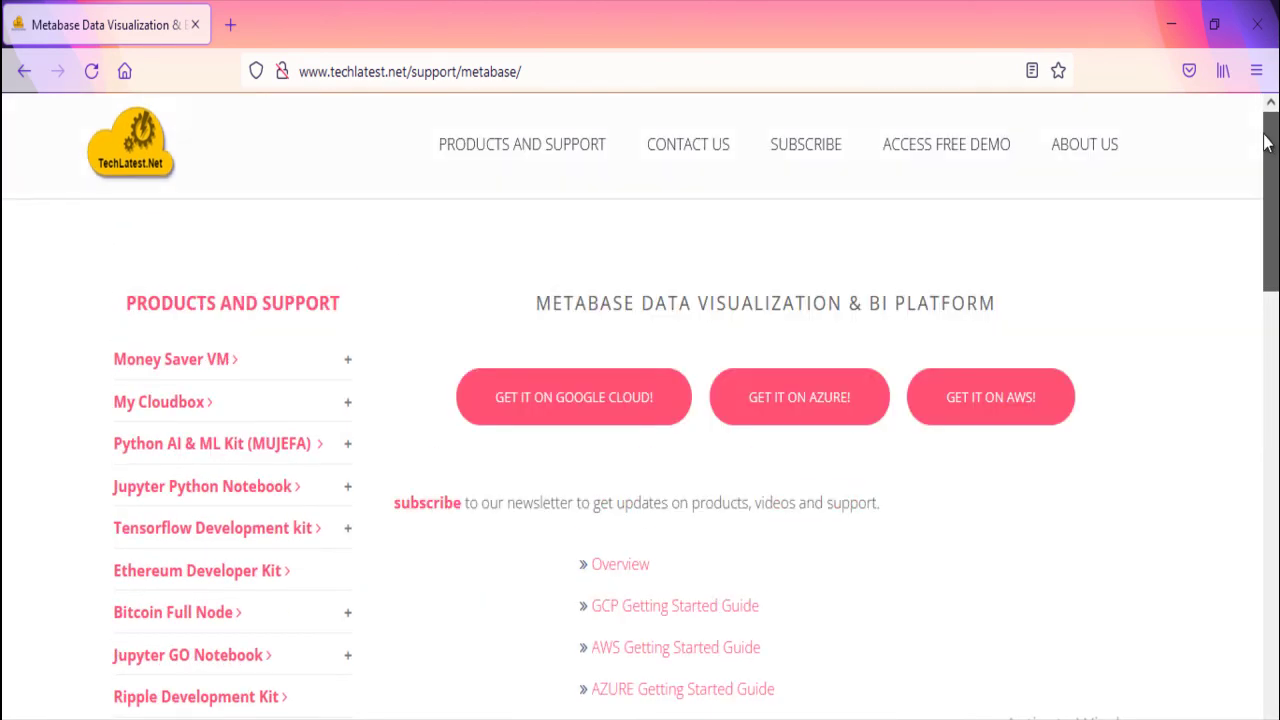